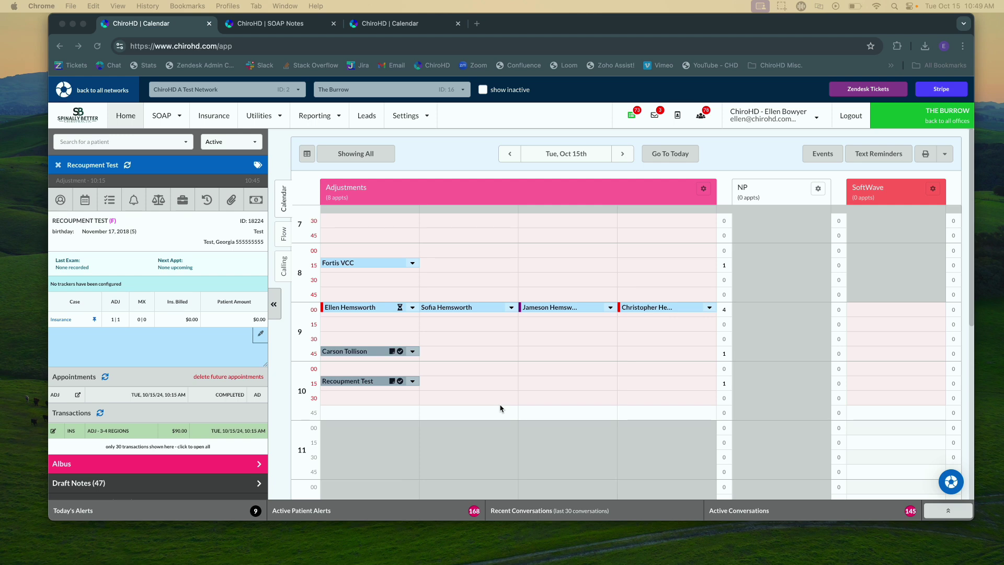
- Review the billing info for the adjustment charge in the recoupment test patient's ledger, and close the patient record
left_click(175, 431)
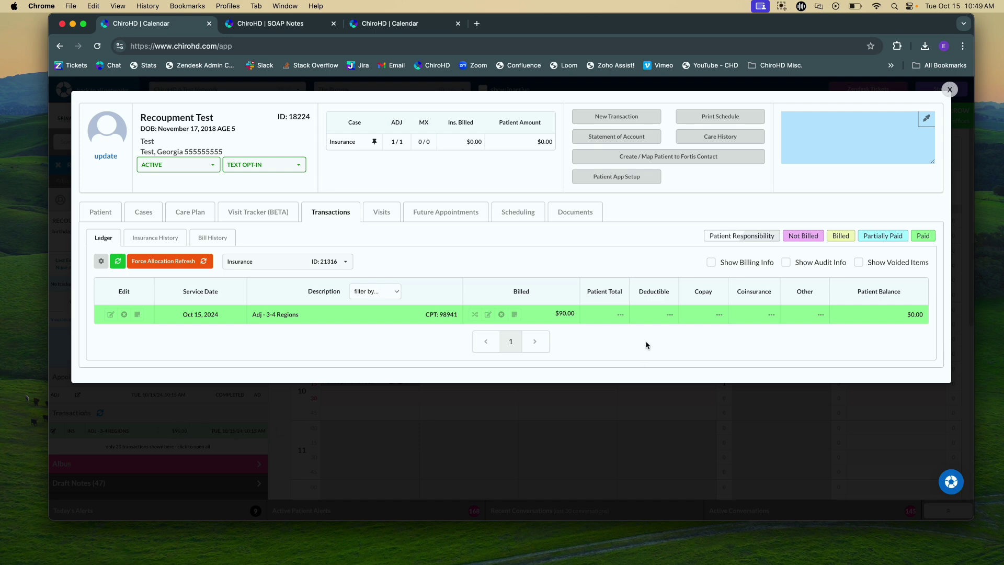
left_click(712, 263)
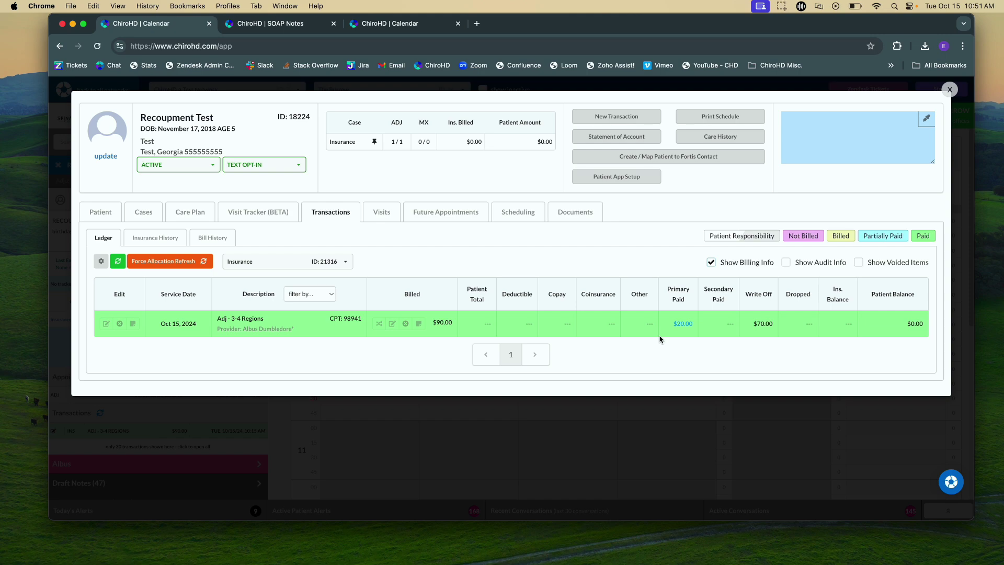
left_click(950, 90)
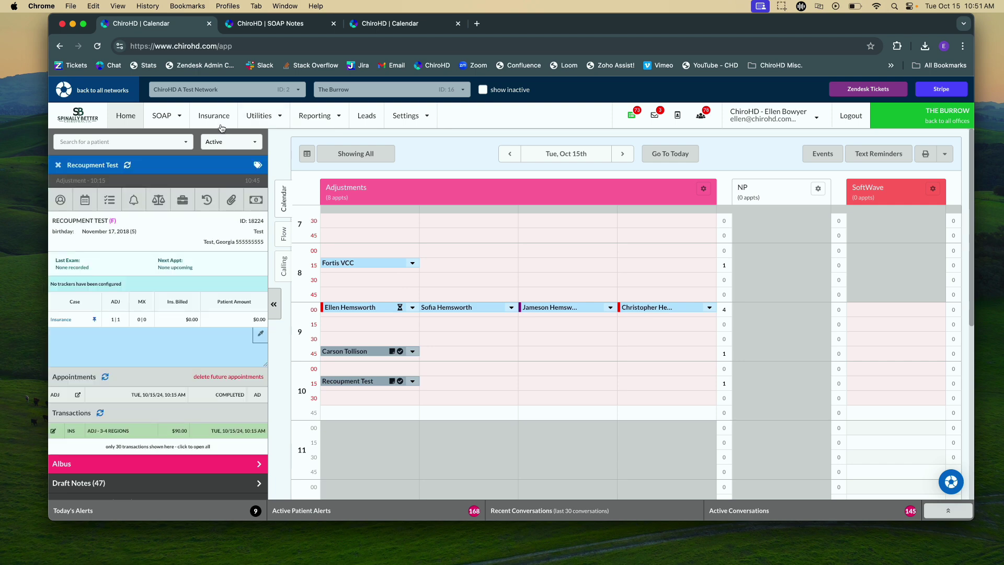
- Open the insurance Process EOB form and select all third party payers matching "blu"
left_click(219, 120)
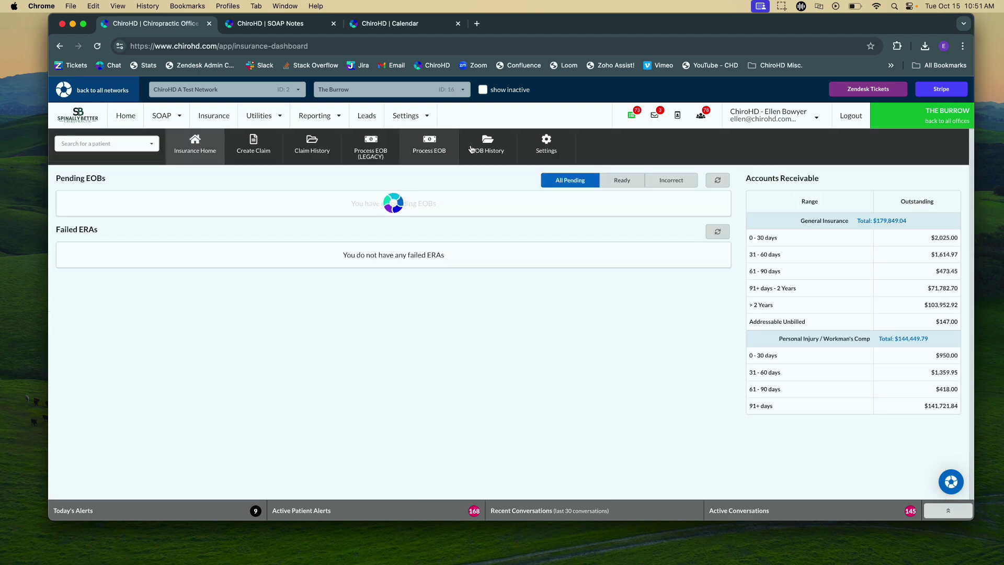
left_click(429, 147)
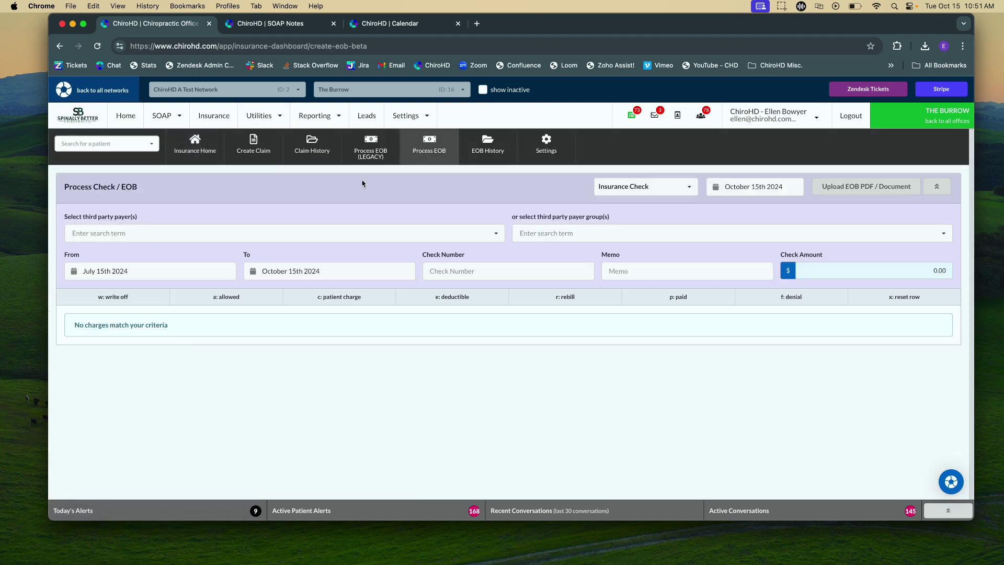
left_click(95, 234)
type("blu")
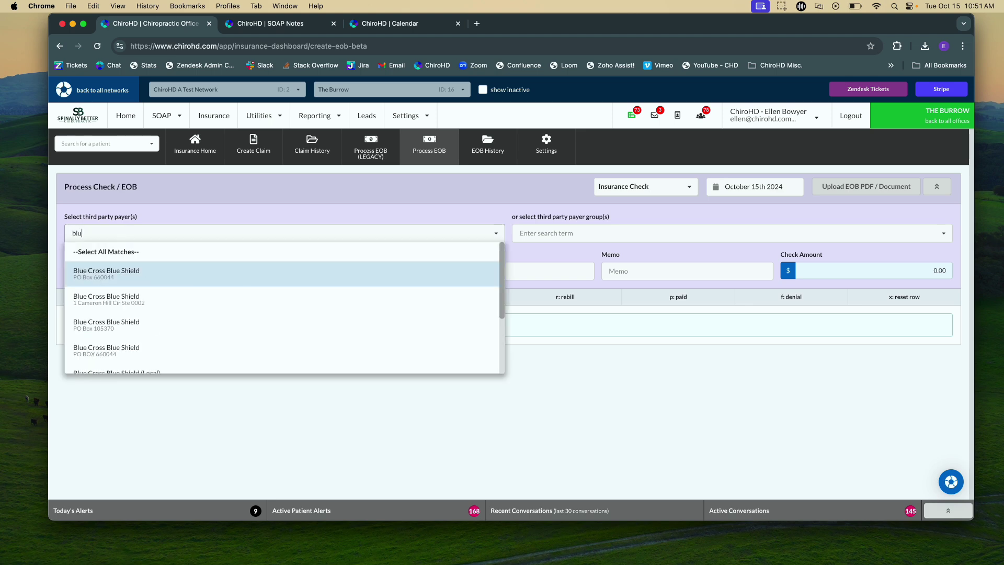
left_click(92, 253)
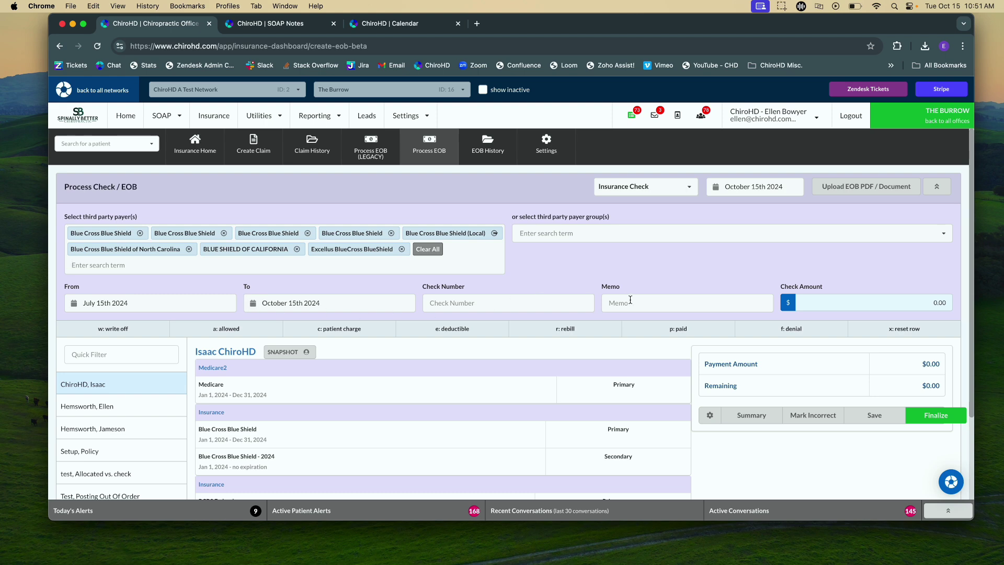
- Set the check amount to 10.00 and look for the recoupment test patient among the EOB's patients
left_click(857, 305)
type("10.00")
left_click(933, 319)
scroll(152, 422, "down", 3)
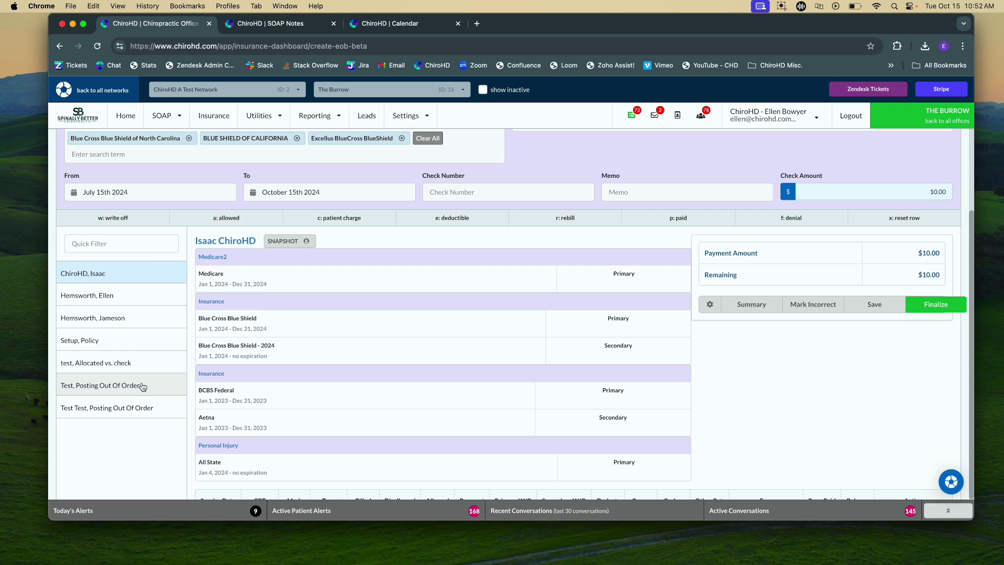
scroll(143, 386, "up", 3)
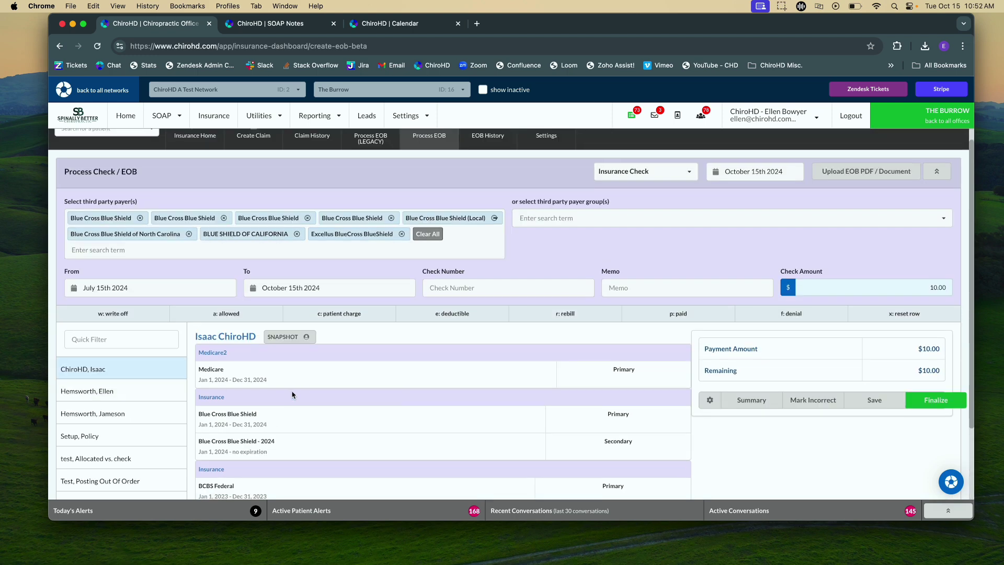
scroll(292, 395, "down", 5)
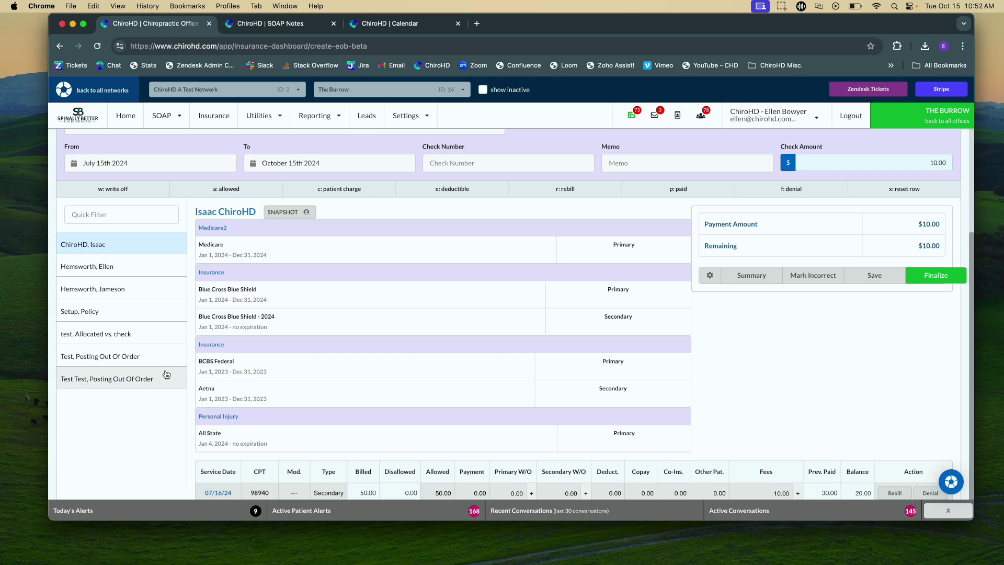
scroll(167, 375, "up", 2)
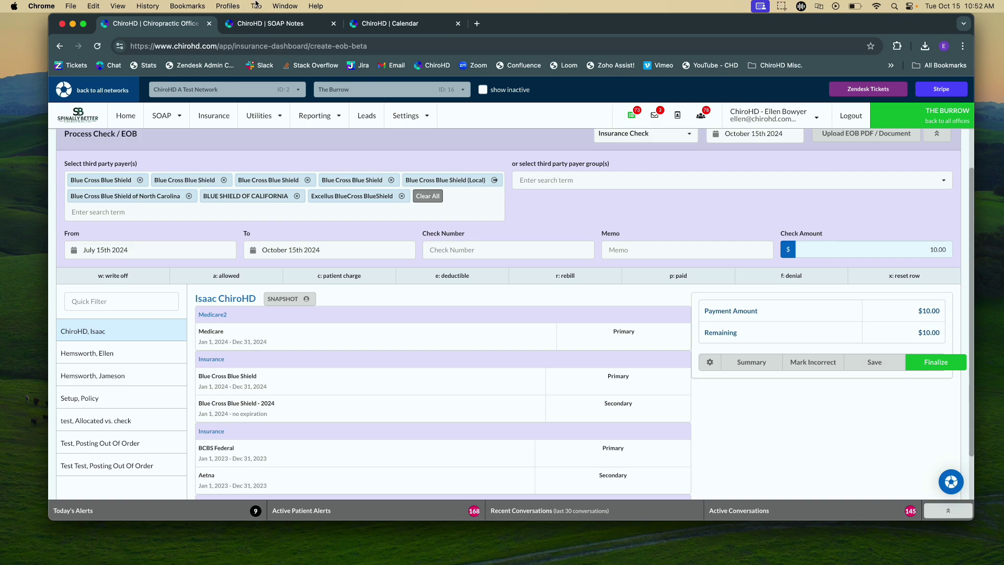
- In the second ChiroHD tab, show billing info in the recoupment test patient's ledger and clear the write-off on the Adj - 3-4 Regions charge
left_click(267, 27)
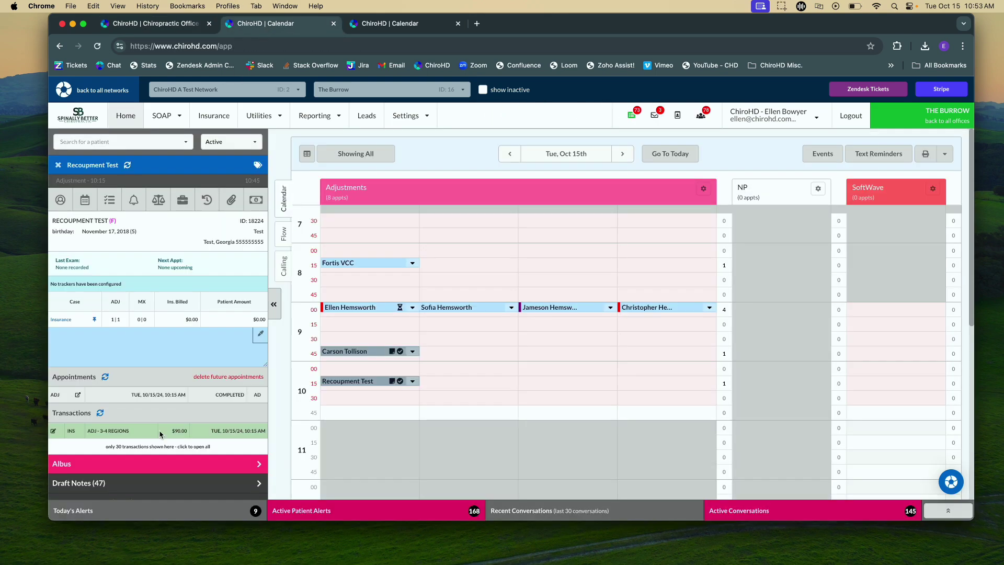
left_click(160, 432)
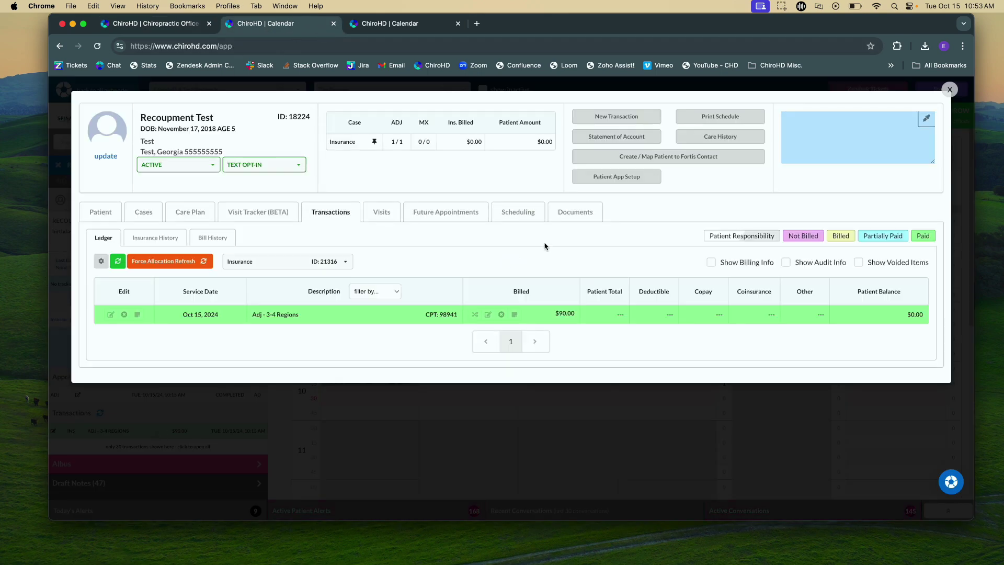
left_click(712, 263)
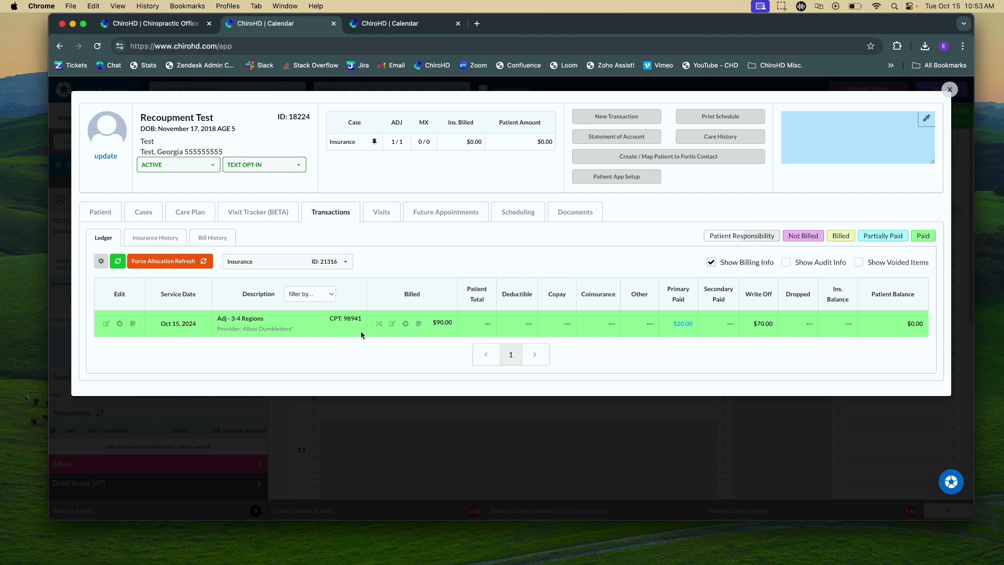
left_click(393, 324)
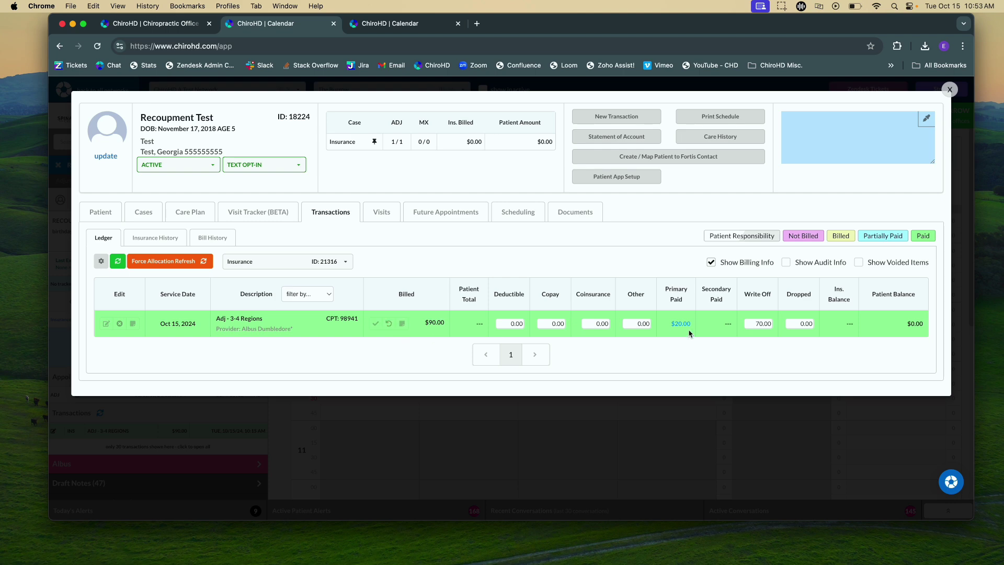
double_click(764, 320)
key("BackSpace")
left_click(376, 324)
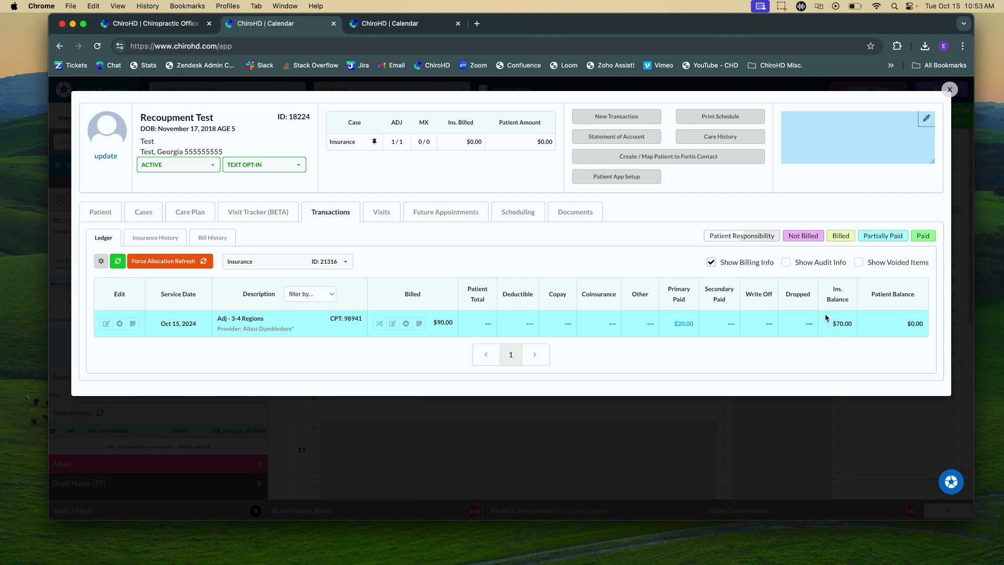
- Back in the EOB form, clear all payers and reselect every third party payer matching "blu"
left_click(183, 27)
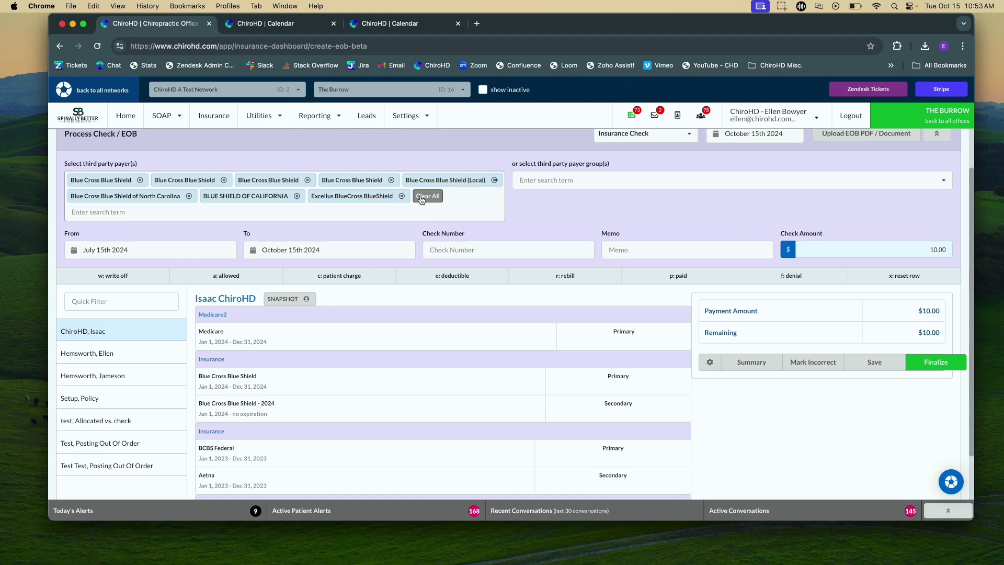
left_click(427, 196)
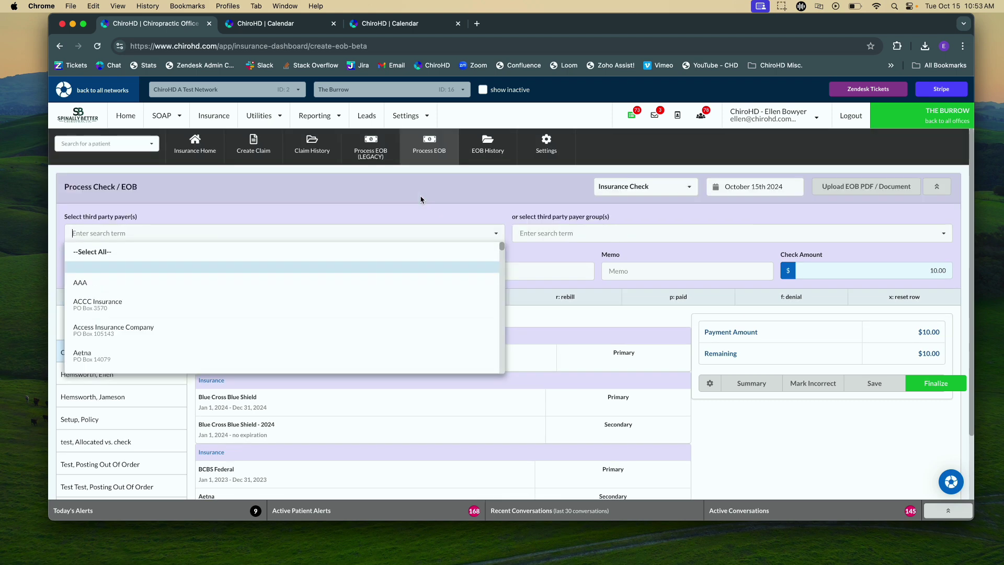
type("blu")
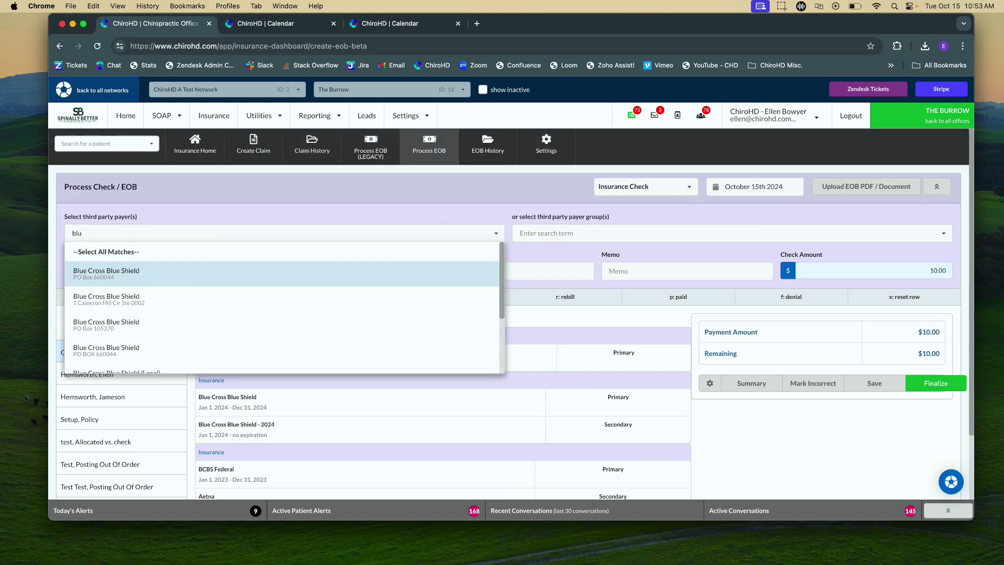
left_click(145, 251)
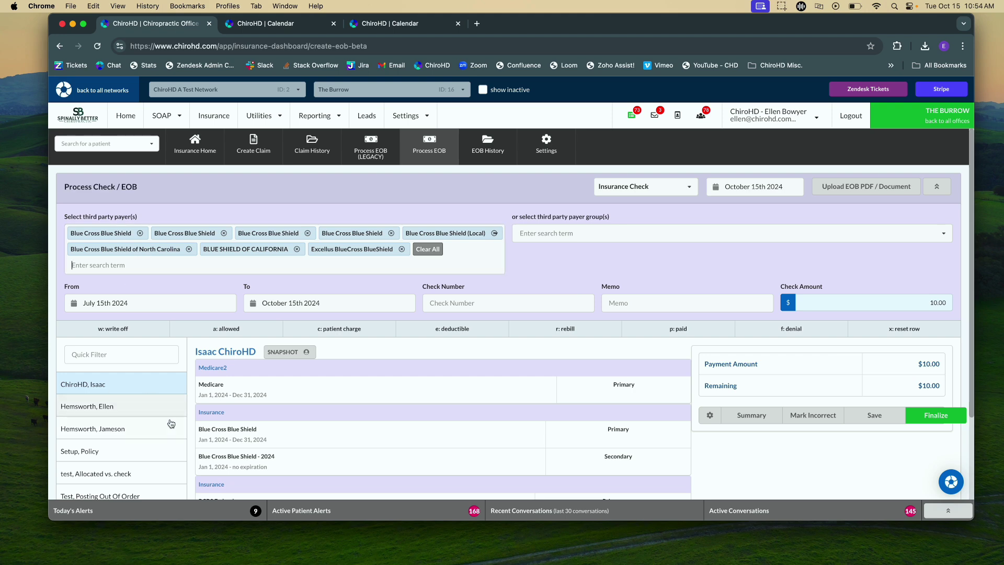
- Select the recoupment test patient in the EOB and enter 10.00 in fees on the 10/15/24 charge
scroll(153, 414, "down", 1)
scroll(154, 414, "down", 3)
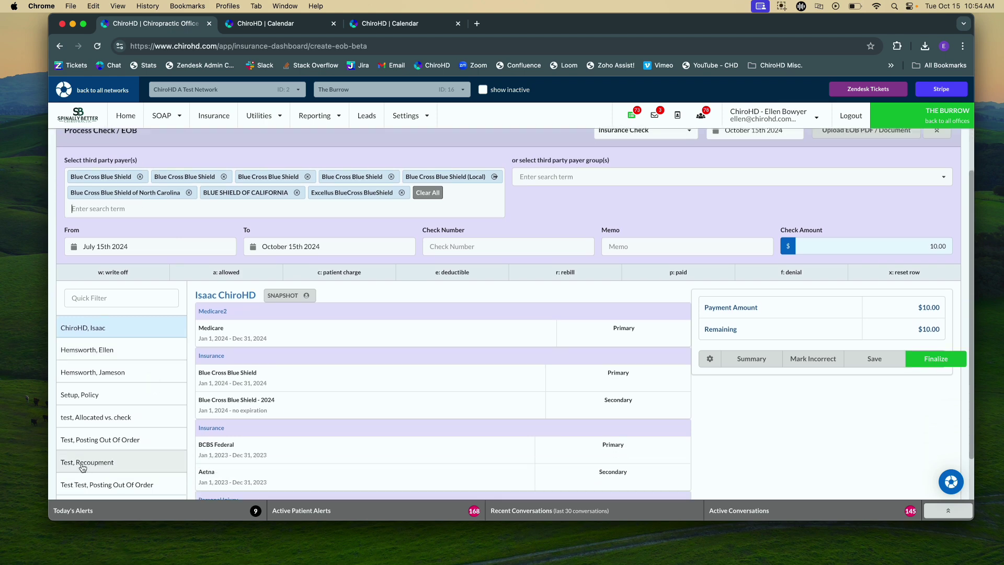
left_click(95, 465)
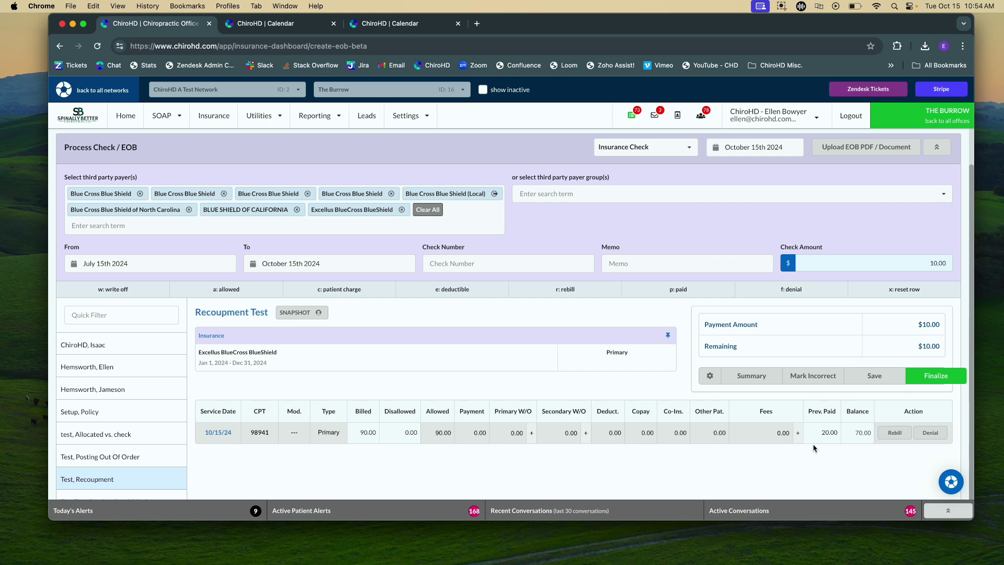
left_click(749, 432)
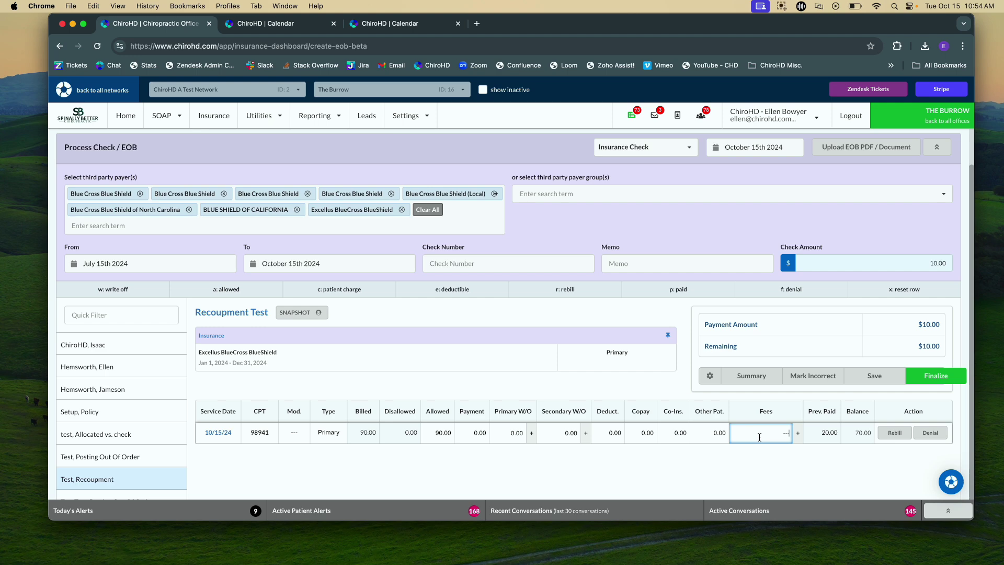
type("10.00")
key("Return")
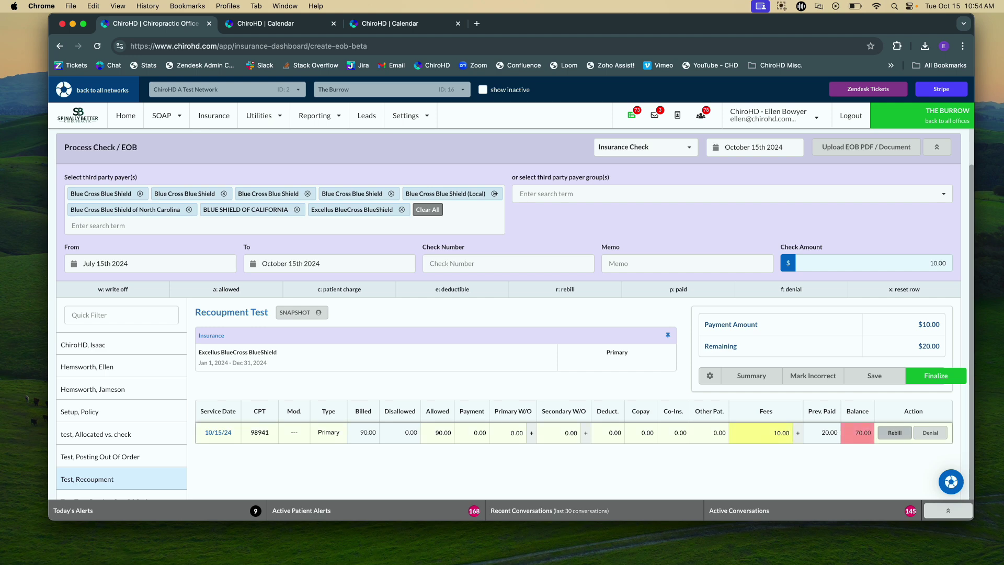
- Apply a 70.00 primary write-off to the 10/15/24 charge and finalize the EOB payment, accepting the nonzero remaining balance
left_click(614, 432)
key("w")
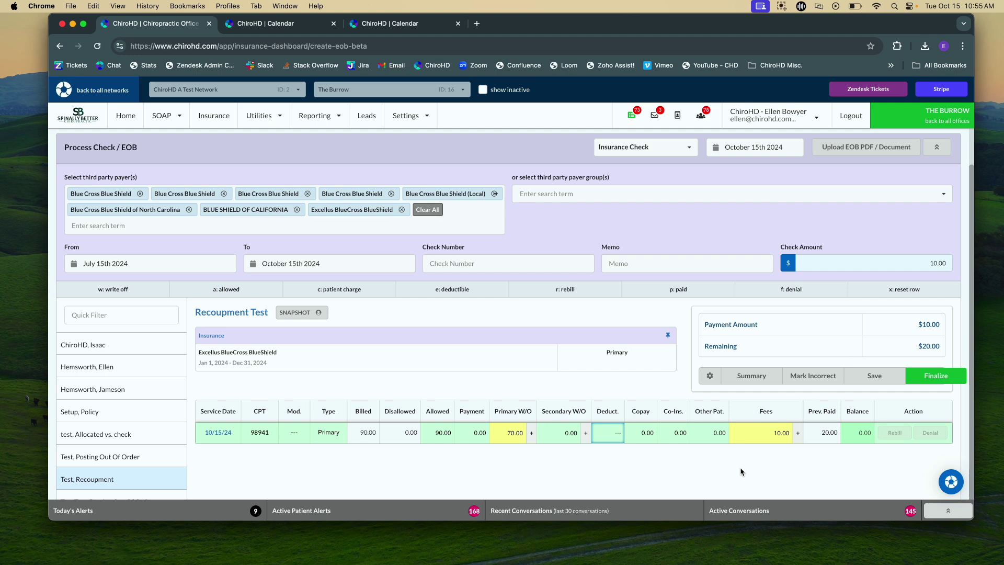
left_click(914, 381)
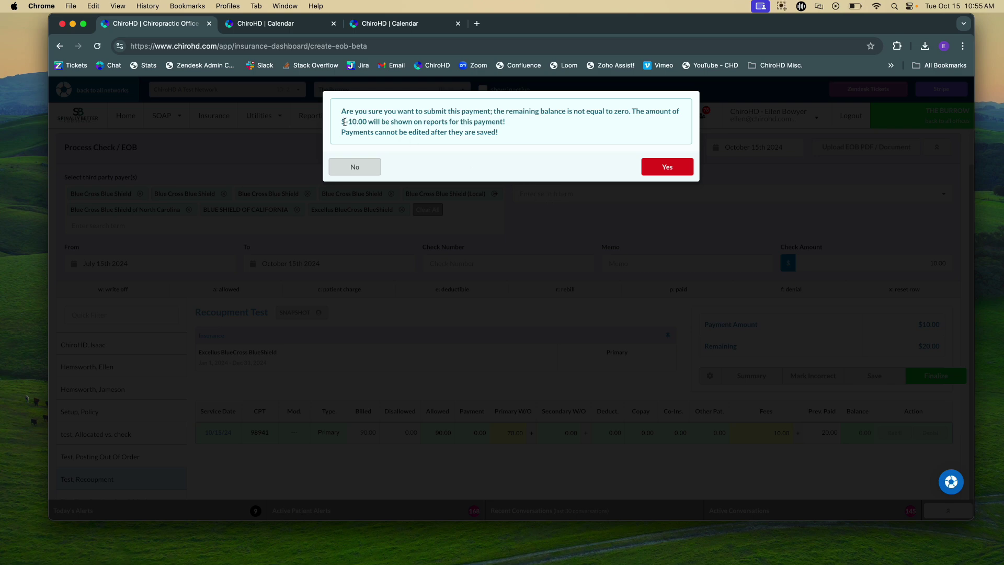
left_click_drag(345, 122, 543, 121)
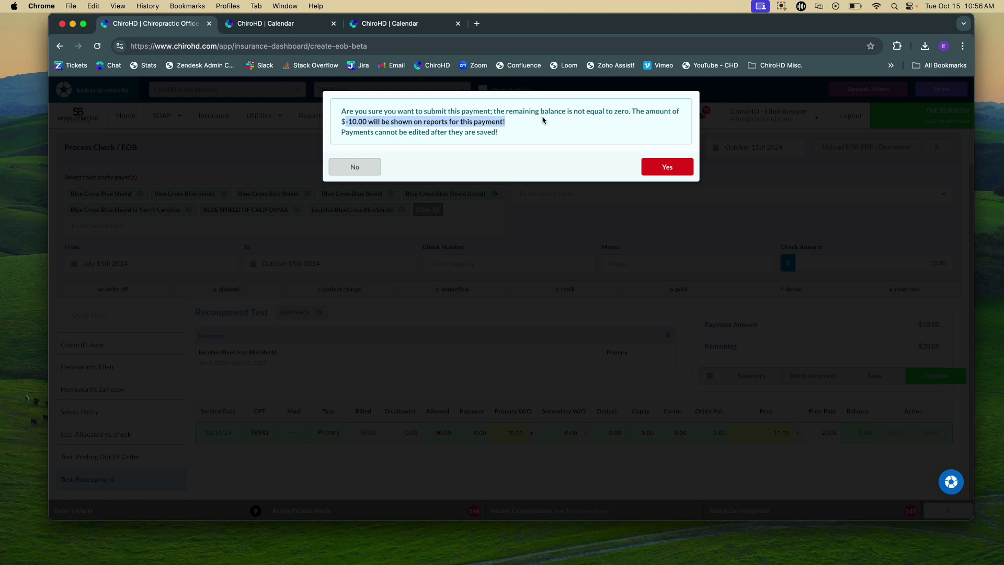
left_click(660, 166)
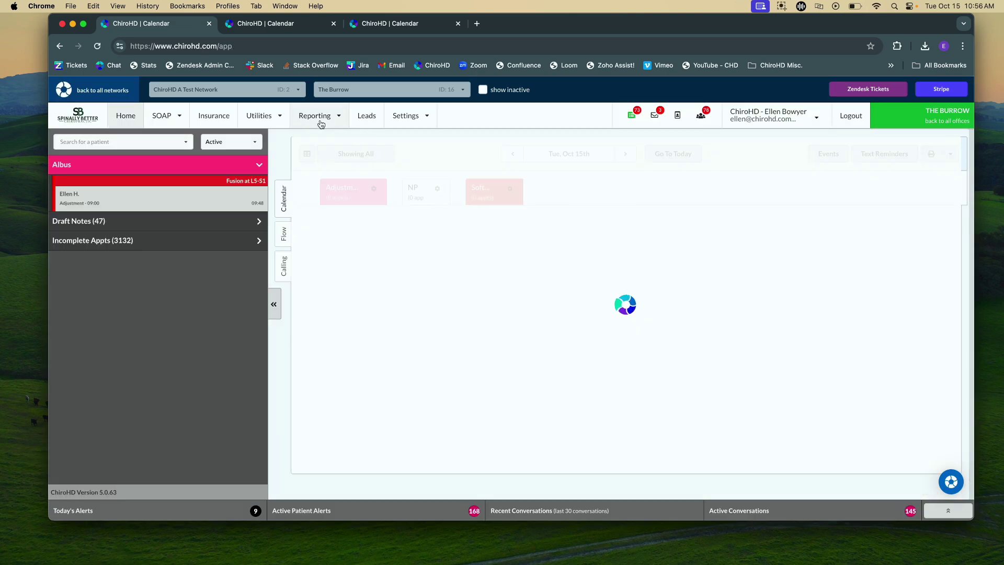
- Run the daily Collections report for October 15th 2024 as a Detail report in PDF format
left_click(320, 121)
left_click(328, 178)
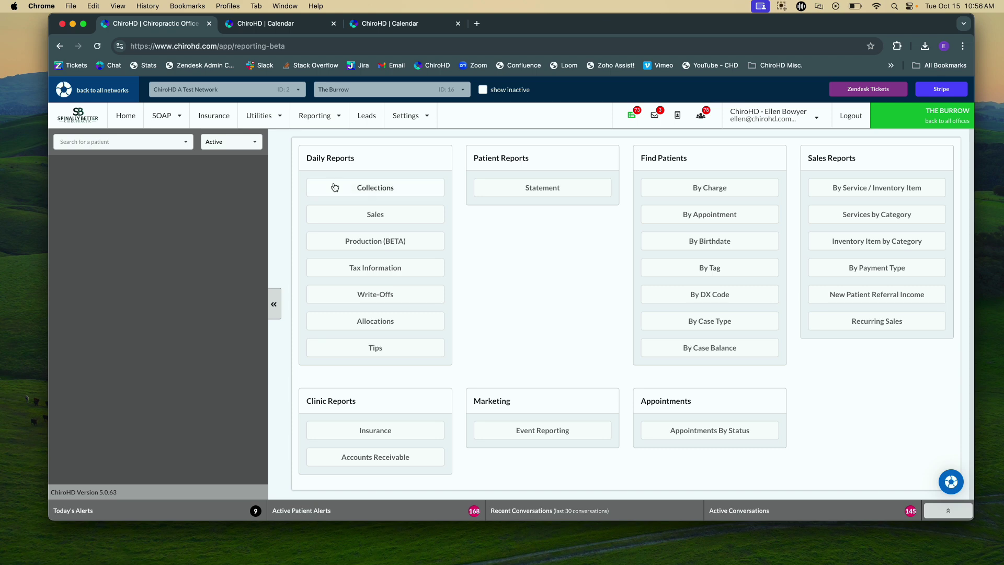
left_click(334, 187)
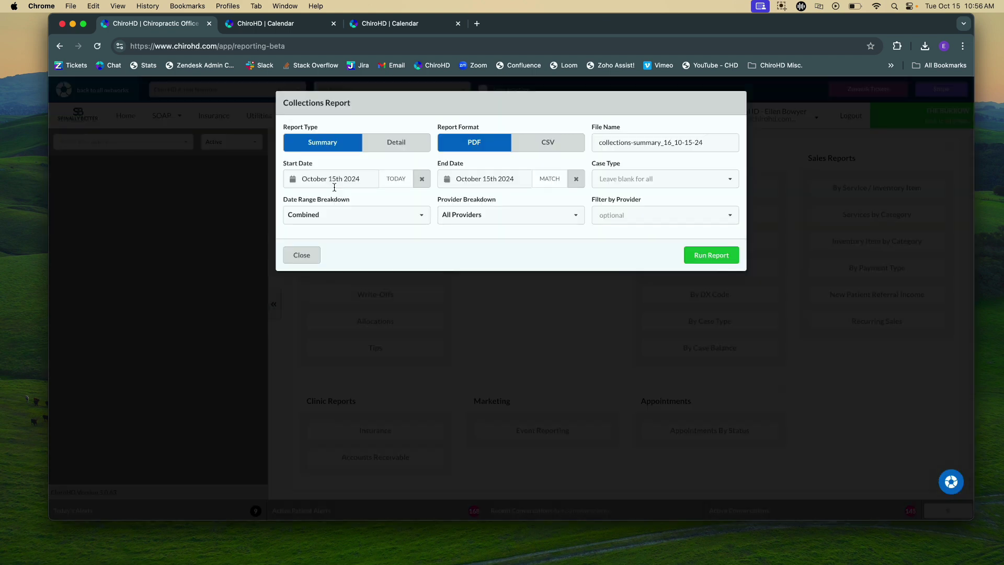
left_click(387, 144)
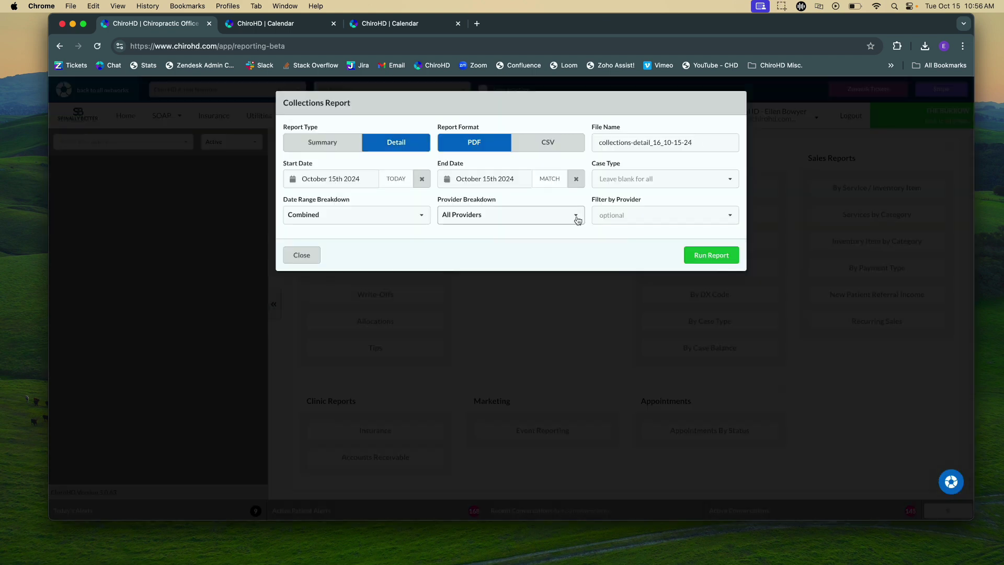
left_click(706, 255)
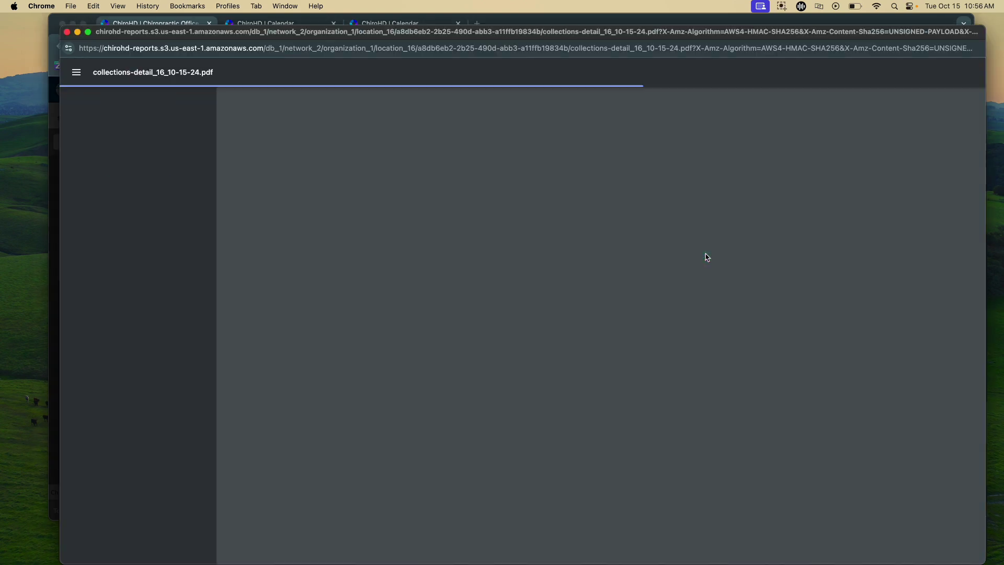
- Examine the Insurance section of the collections report, checking the latest Excellus BlueCross BlueShield entry and the listed amounts
scroll(706, 257, "down", 3)
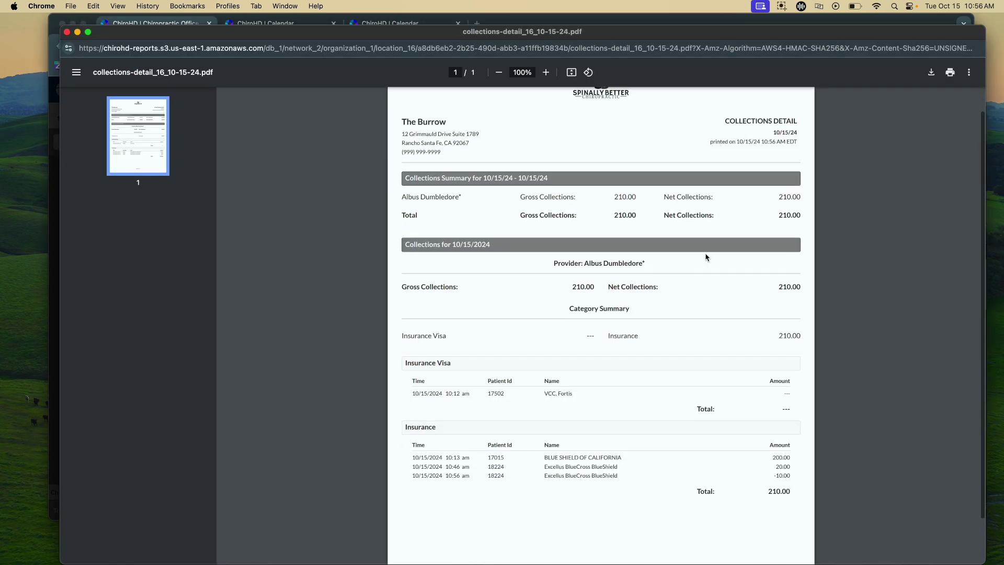
left_click_drag(429, 424, 805, 427)
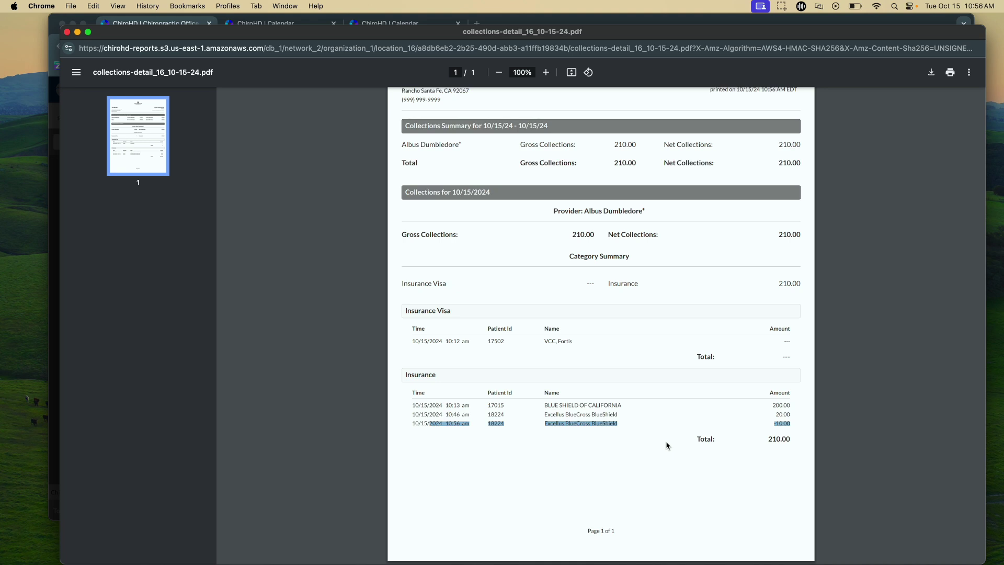
left_click(783, 401)
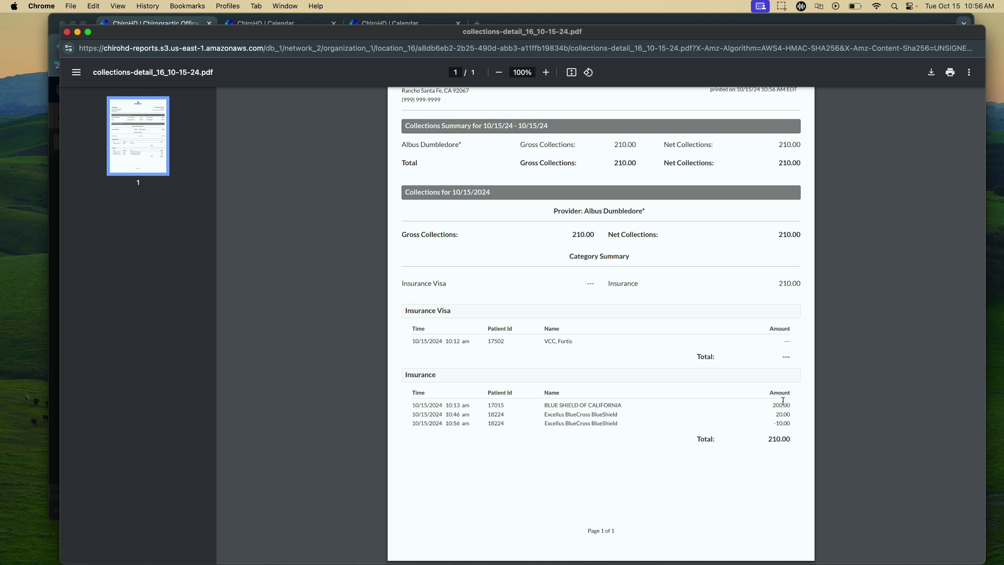
- Check the individual insurance amounts and the total in the collections report, and close the report
left_click_drag(773, 404, 791, 441)
left_click(774, 425)
key("super+w")
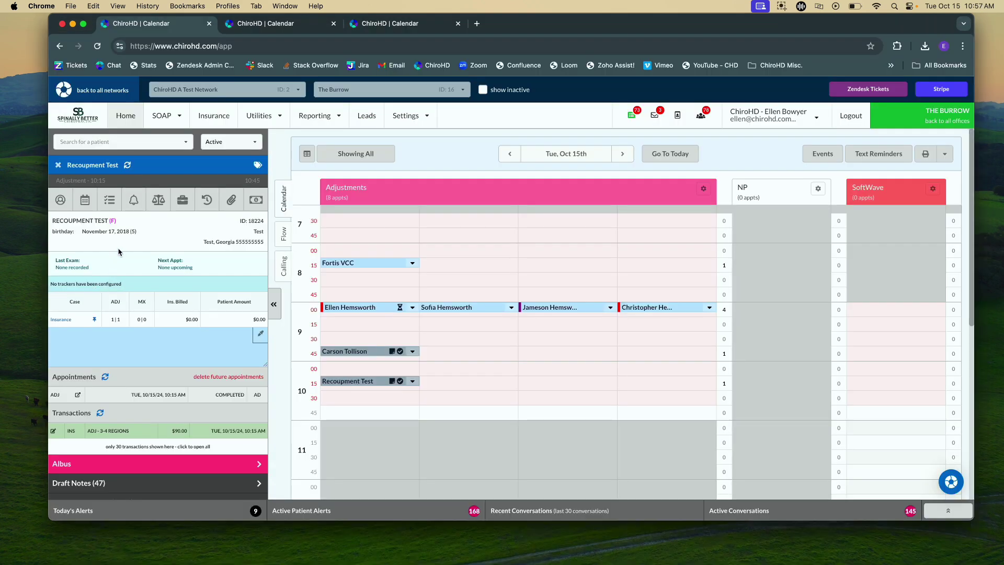
- Review the 10/15/24 charge's payment history under Insurance History and its primary paid amount in the ledger of the recoupment test patient
left_click(159, 207)
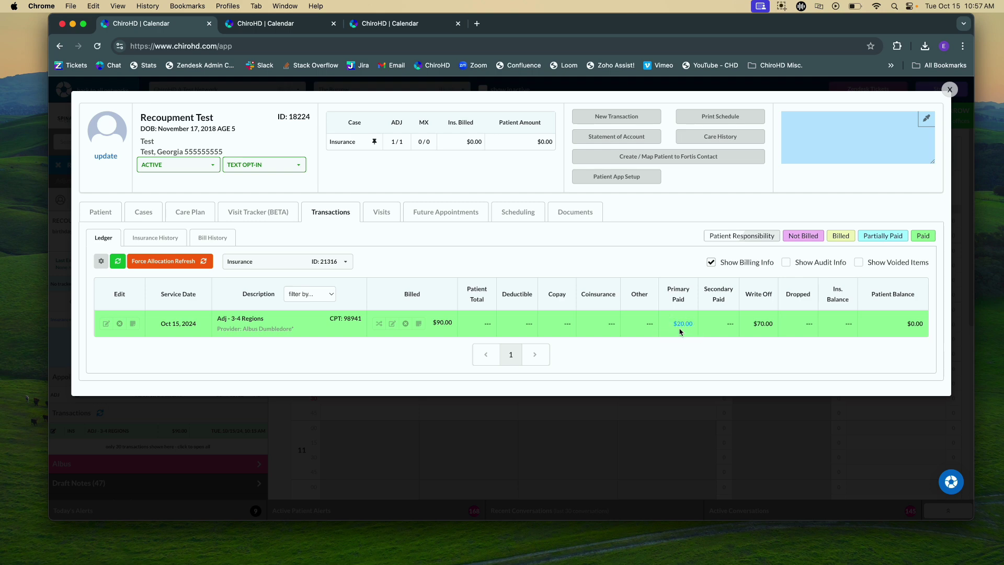
left_click(145, 240)
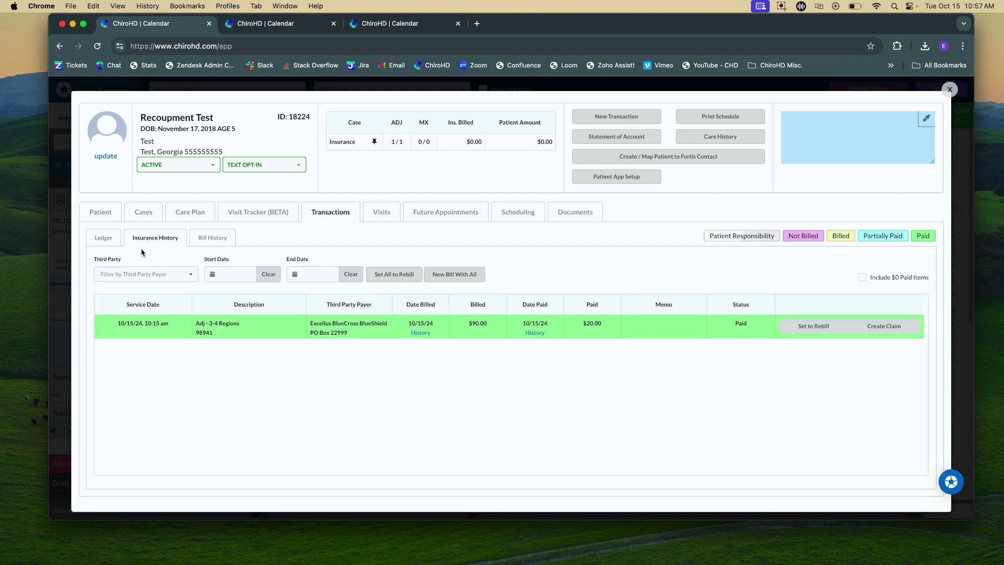
left_click(529, 335)
left_click_drag(637, 174, 688, 178)
scroll(670, 175, "down", 2)
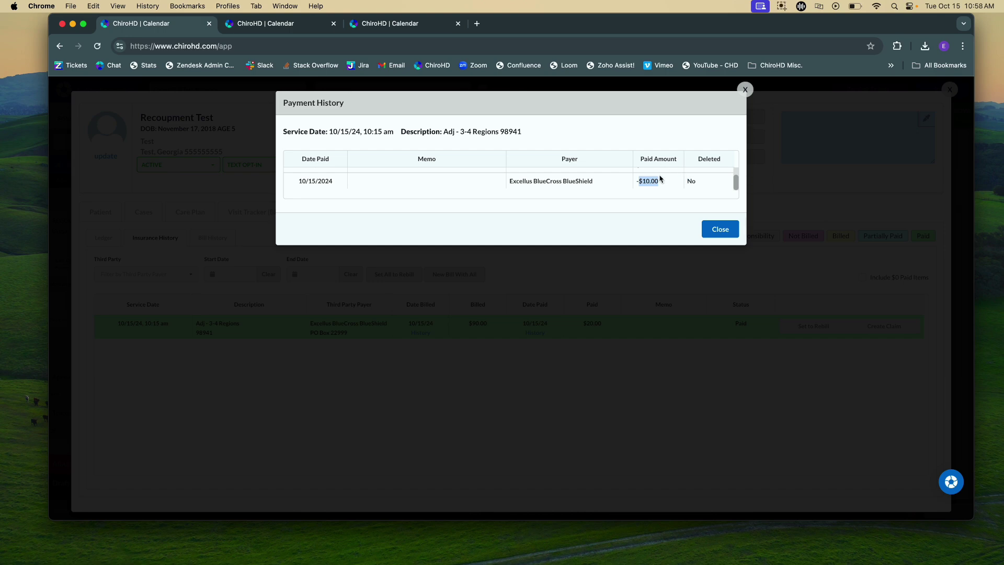
left_click(746, 90)
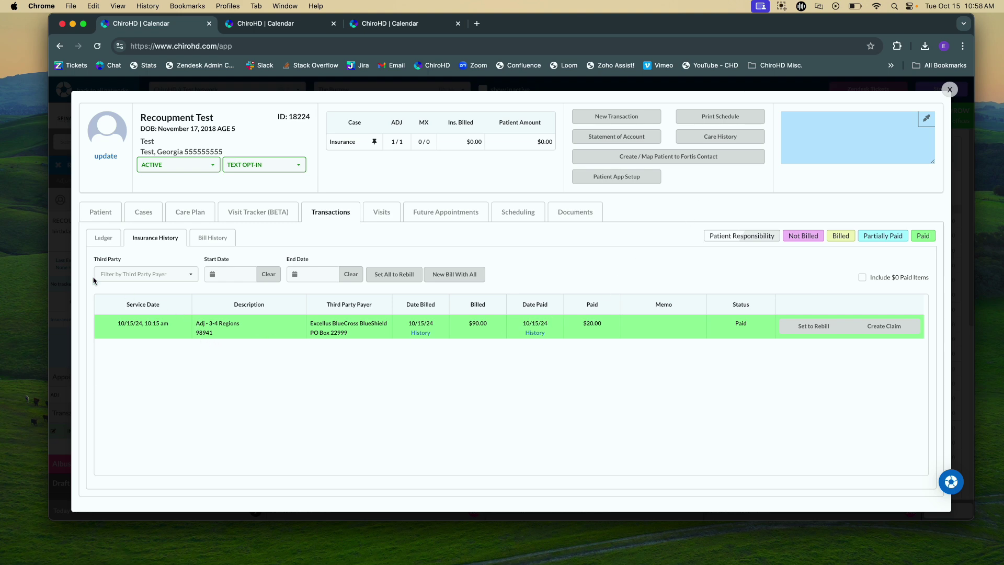
left_click(103, 238)
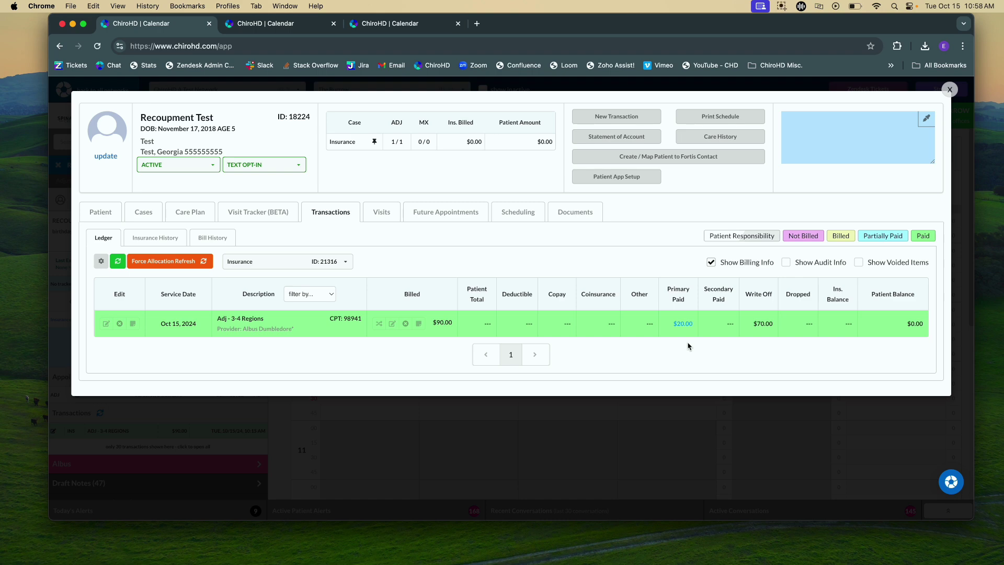
key("Escape")
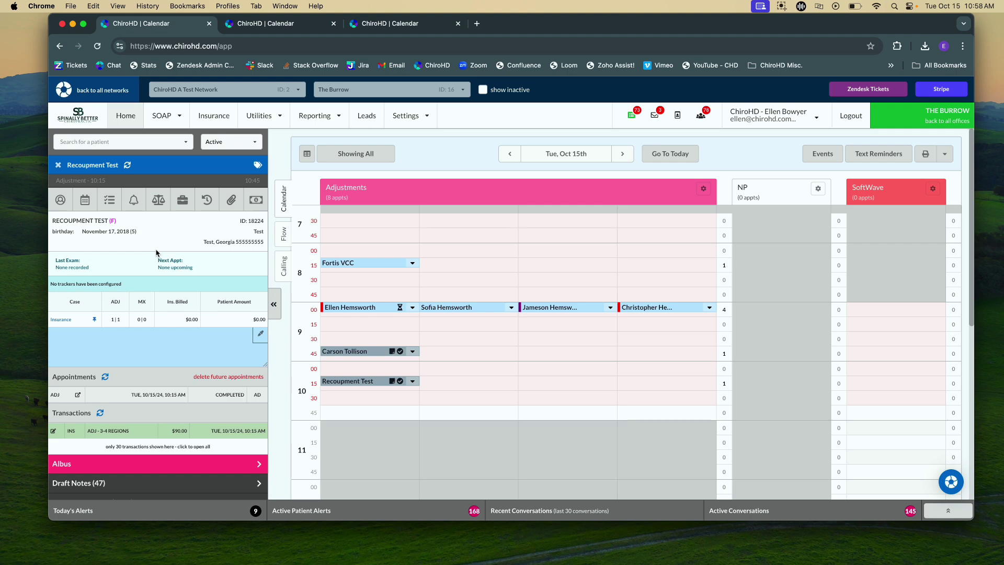
- Open a blank Process EOB form in the insurance section
left_click(207, 118)
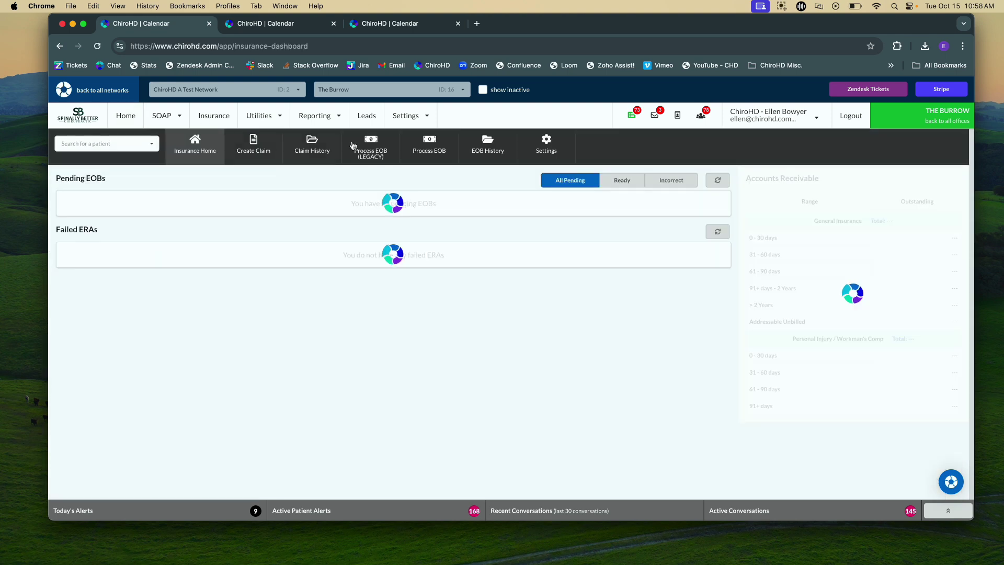
left_click(428, 149)
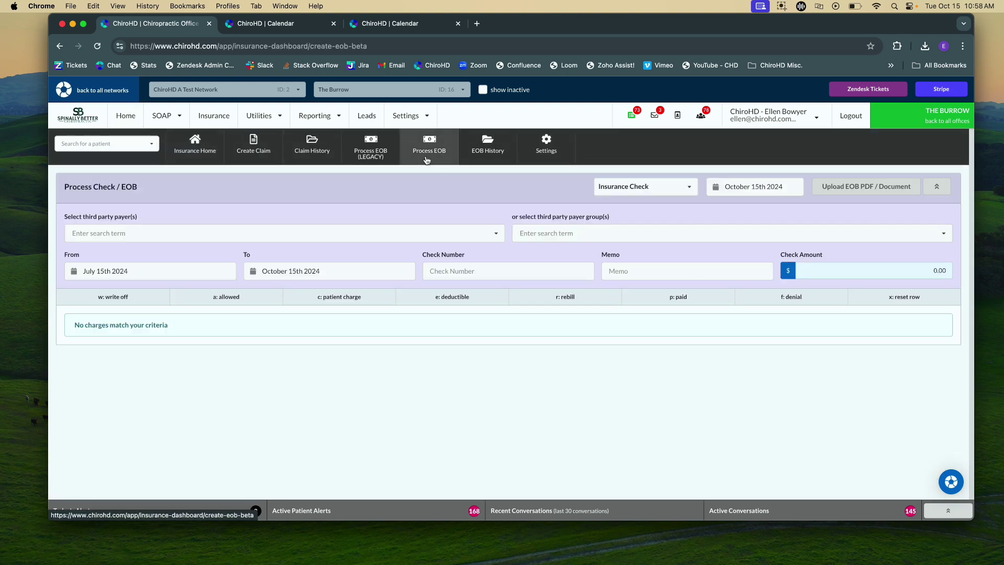